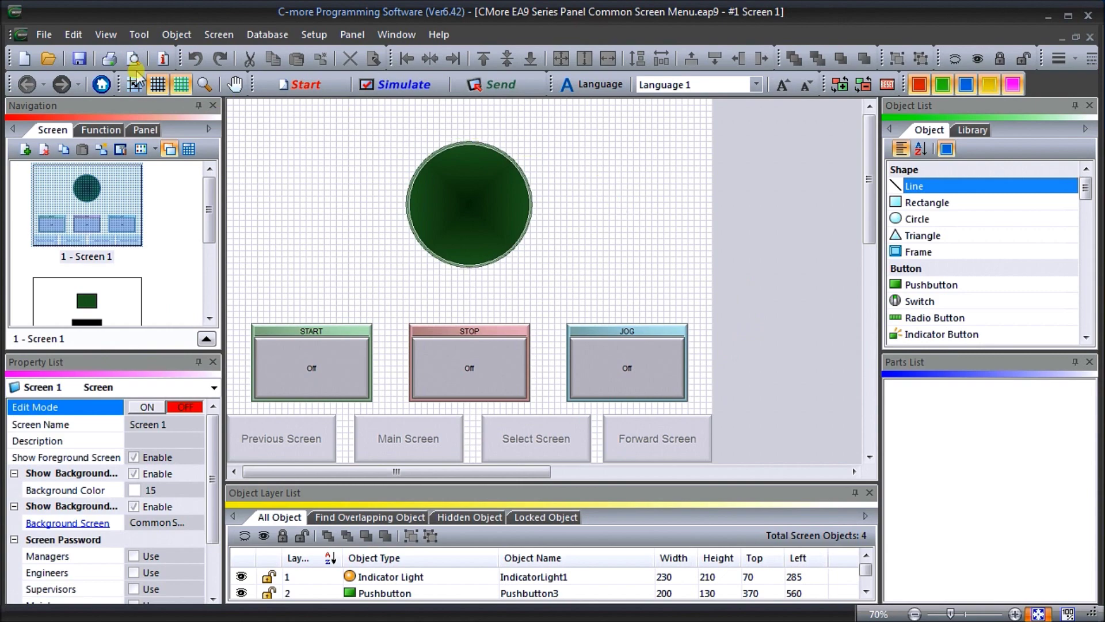
Look through the File menu, then start simulating the project on target panel EA9-T10CL
{"action": "left_click", "coordinate": [45, 36]}
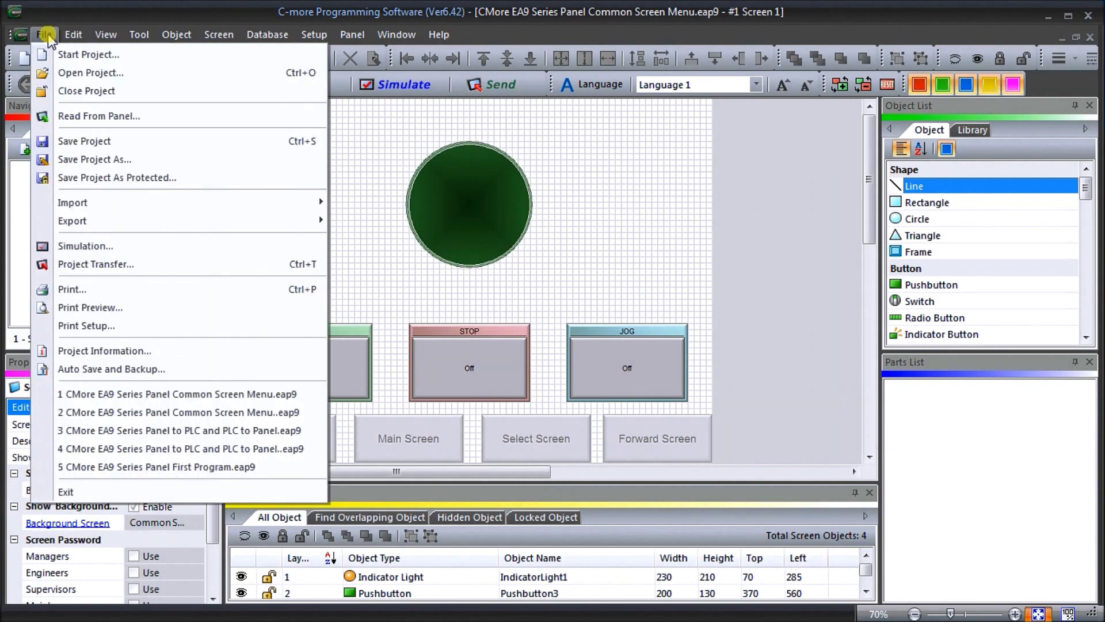
{"action": "mouse_move", "coordinate": [45, 221]}
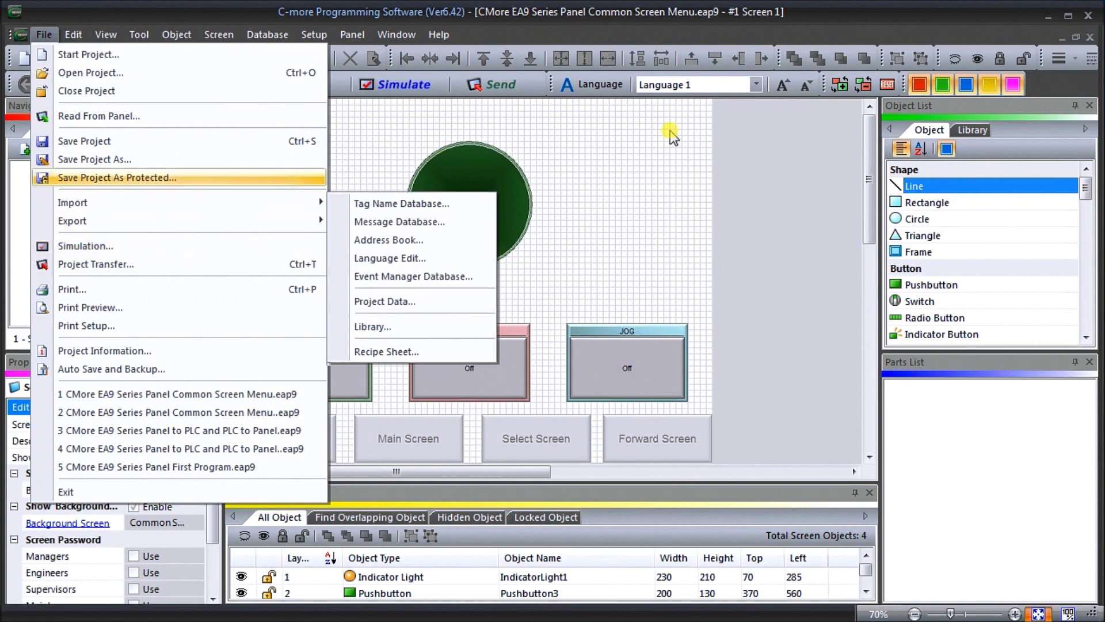
{"action": "left_click", "coordinate": [786, 167]}
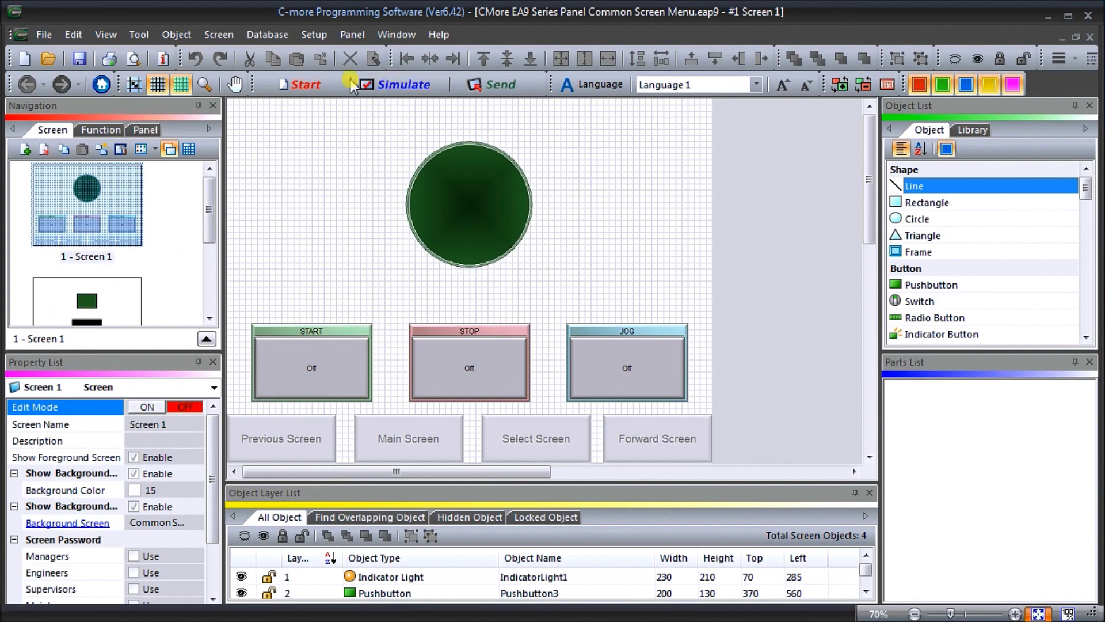
{"action": "left_click", "coordinate": [419, 87]}
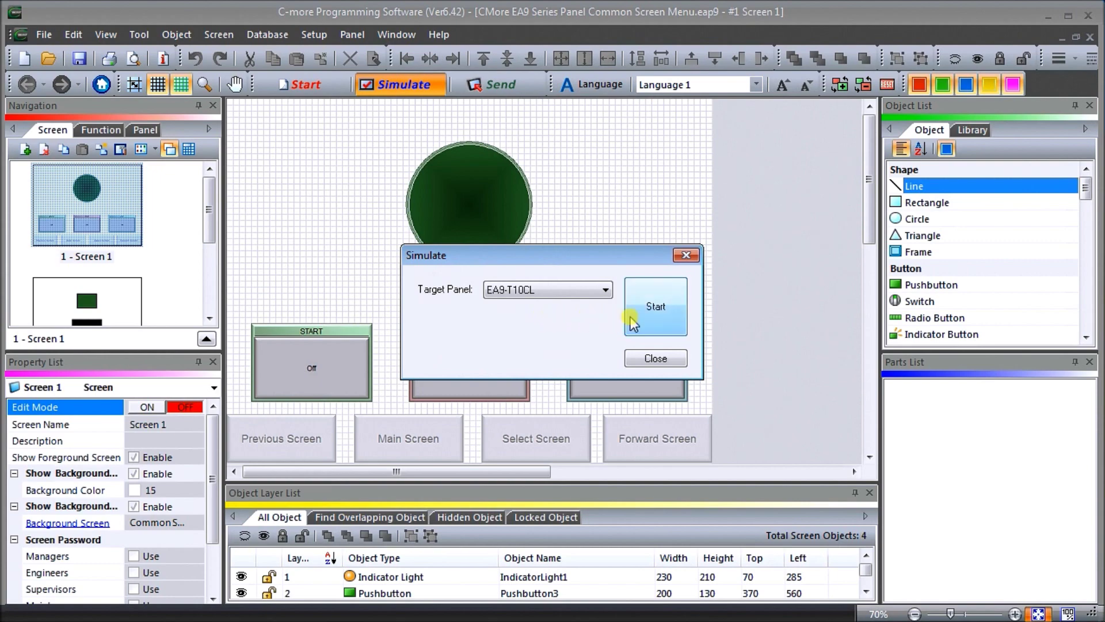
{"action": "left_click", "coordinate": [656, 307]}
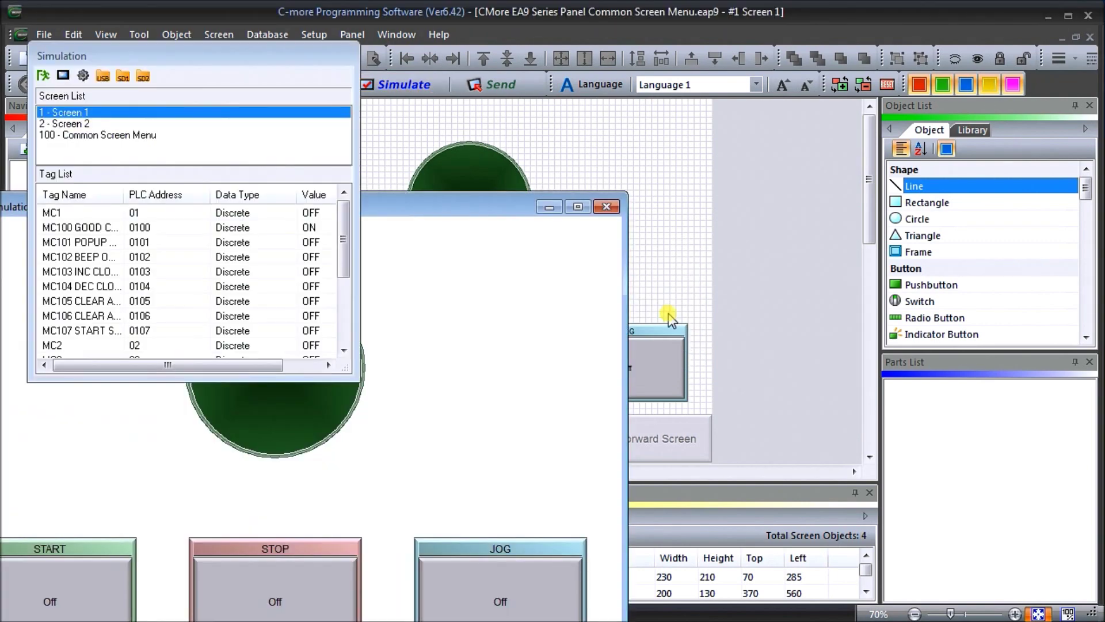
Arrange the simulator and Simulation panel windows, stretching the Tag List down to MI1 and PLC errors
{"action": "left_click", "coordinate": [455, 186]}
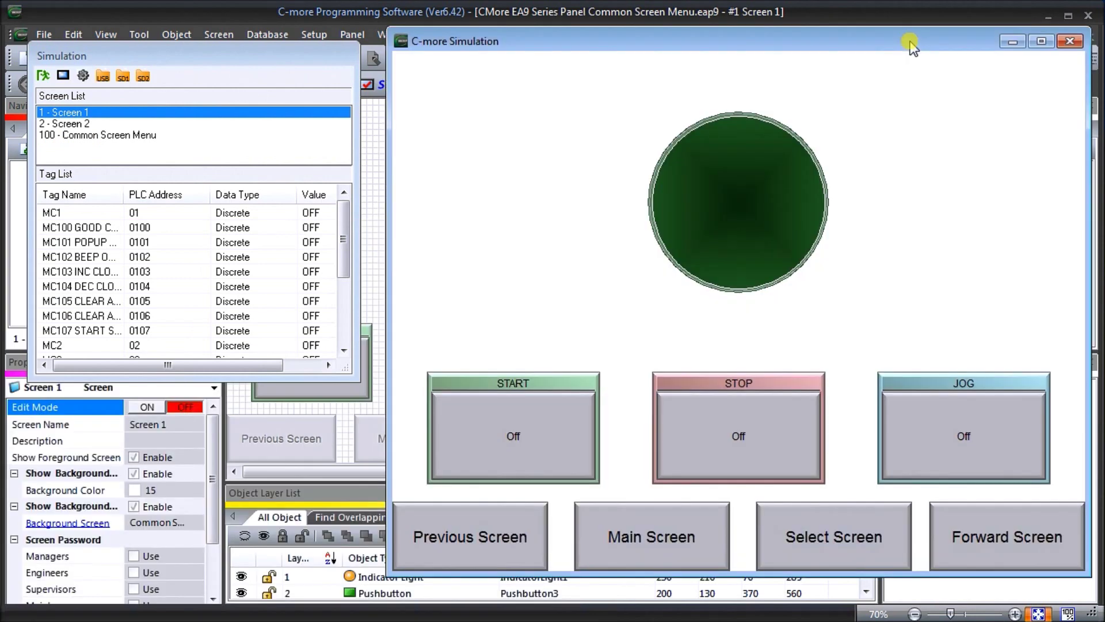
{"action": "left_click_drag", "start_coordinate": [286, 56], "coordinate": [292, 50]}
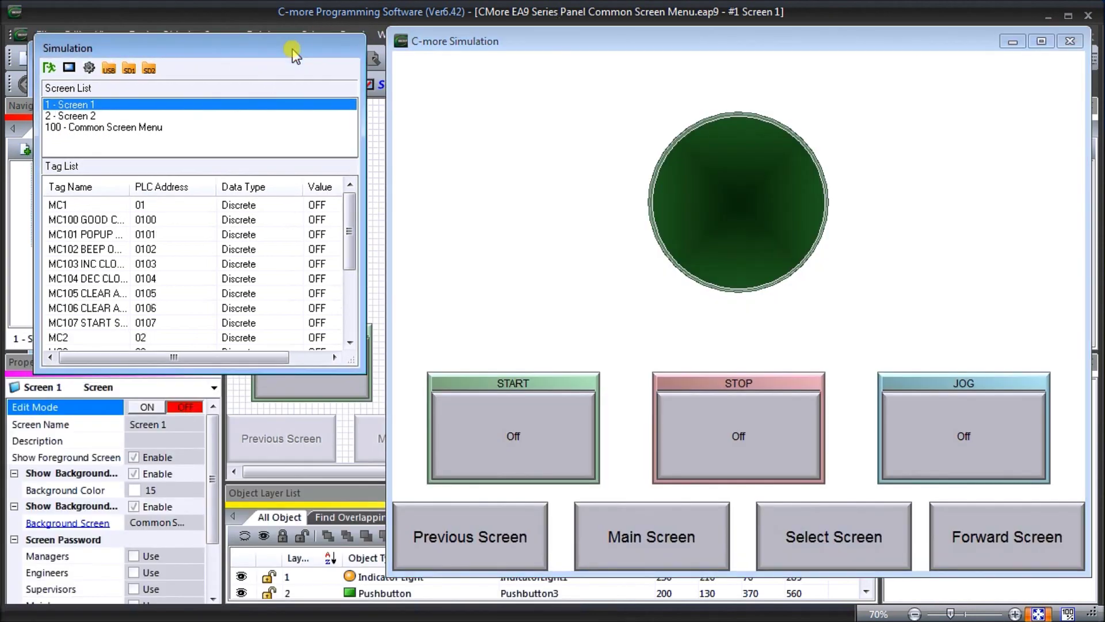
{"action": "left_click", "coordinate": [594, 39]}
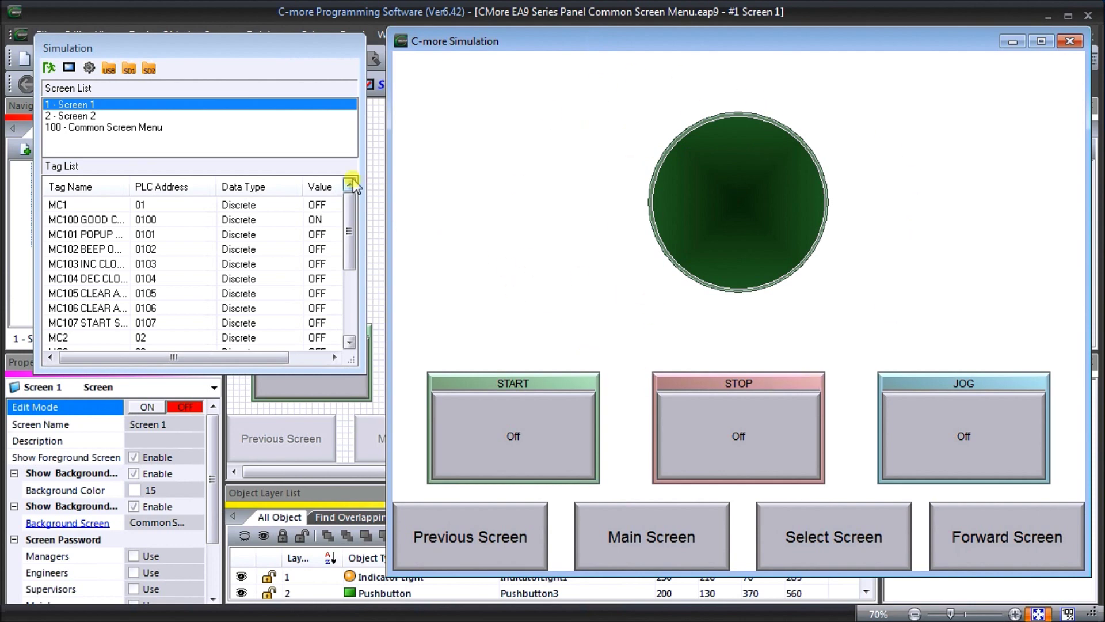
{"action": "left_click", "coordinate": [219, 39]}
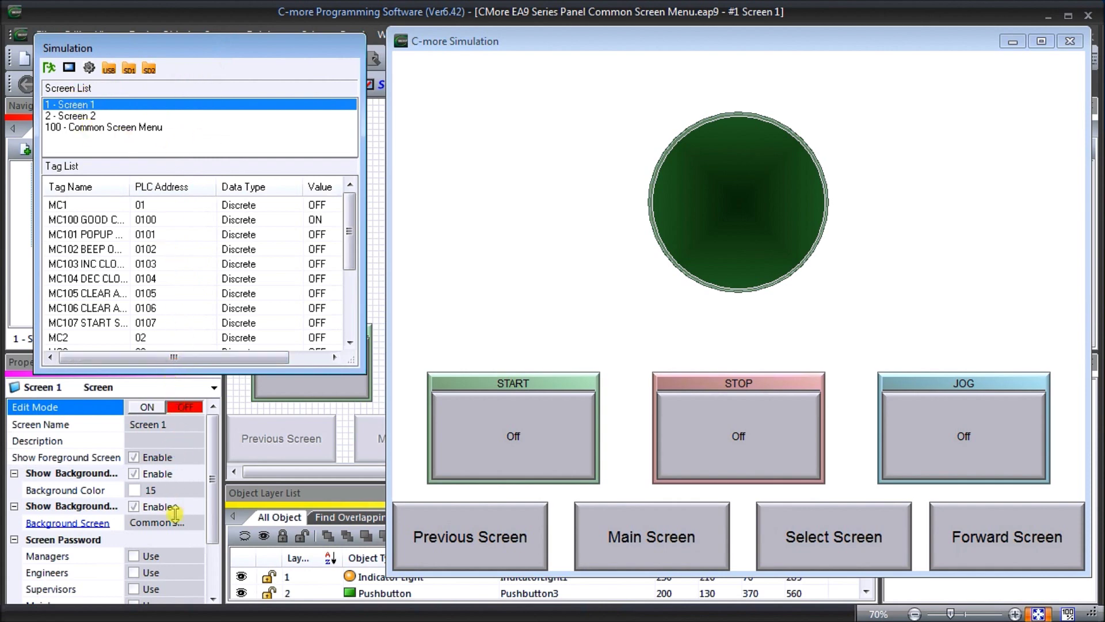
{"action": "left_click_drag", "start_coordinate": [178, 374], "coordinate": [178, 573]}
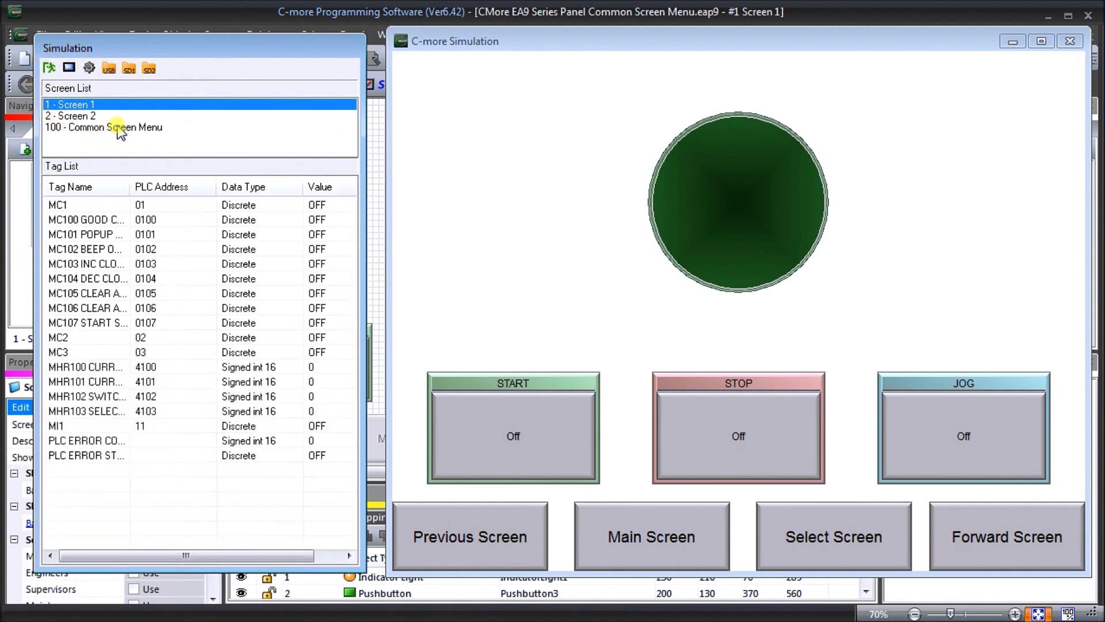
{"action": "left_click", "coordinate": [103, 105]}
{"action": "left_click", "coordinate": [613, 40]}
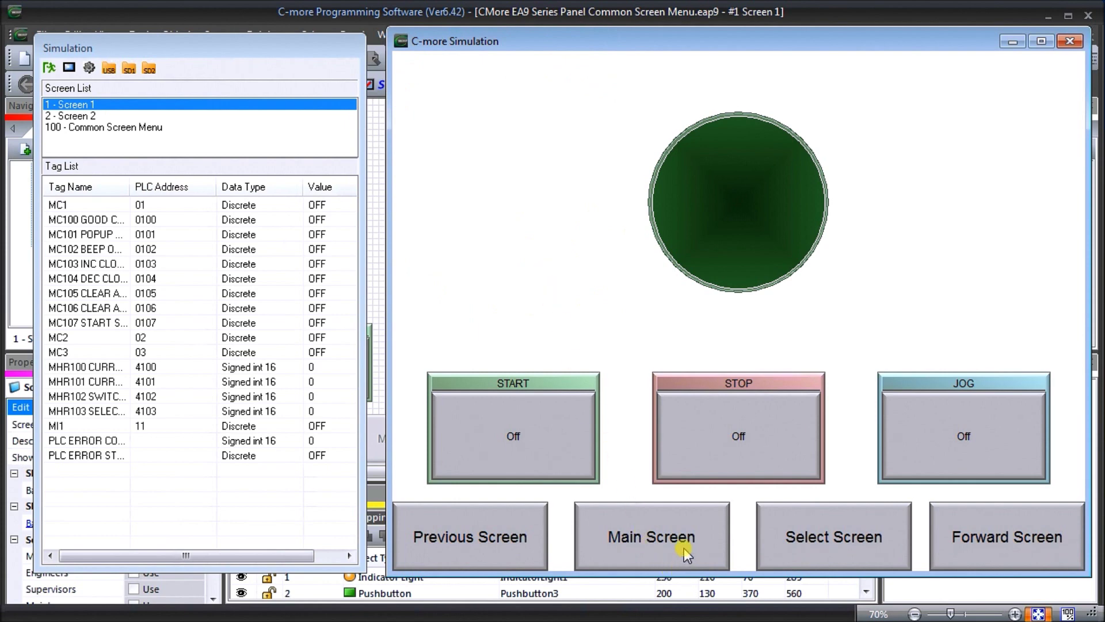
{"action": "left_click", "coordinate": [500, 425]}
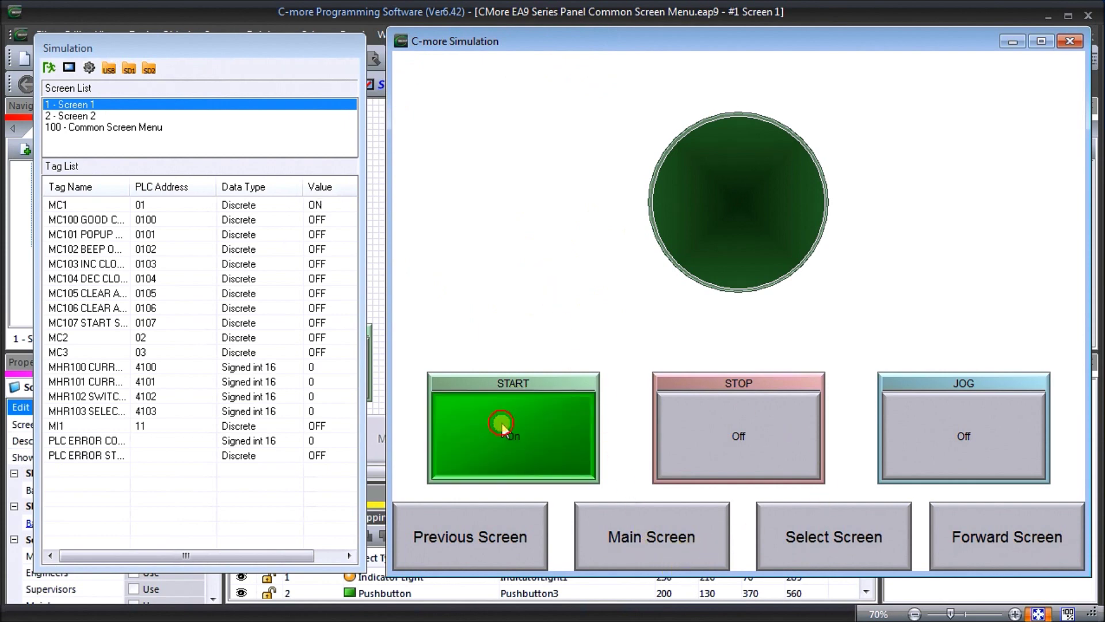
{"action": "left_click", "coordinate": [502, 423]}
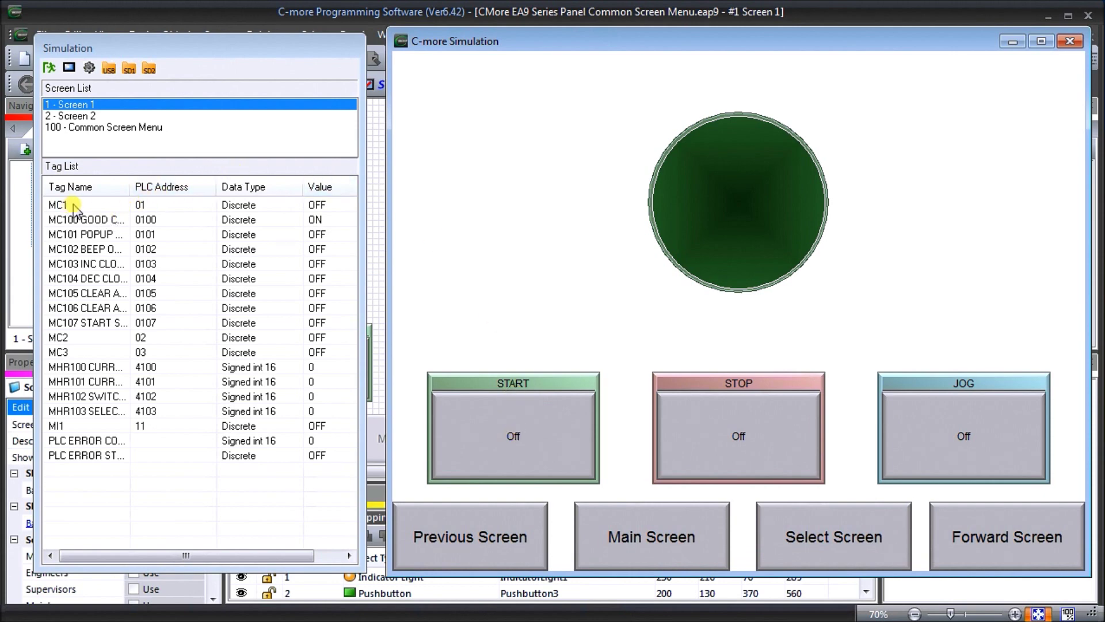
{"action": "left_click", "coordinate": [528, 440]}
{"action": "left_click", "coordinate": [528, 441]}
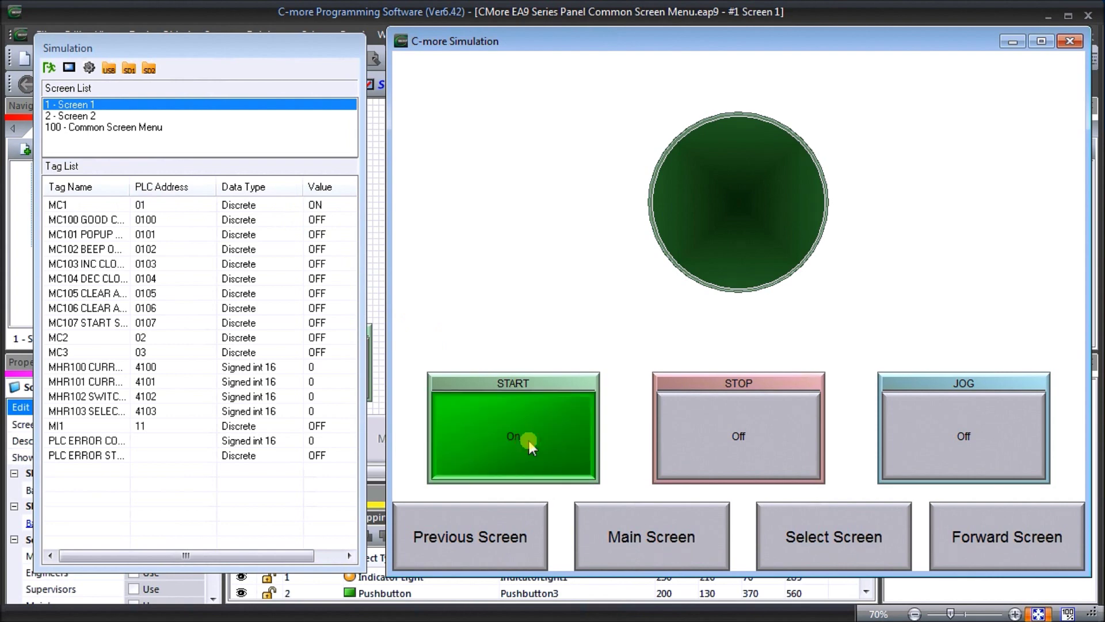
{"action": "left_click", "coordinate": [528, 440]}
{"action": "left_click", "coordinate": [744, 440]}
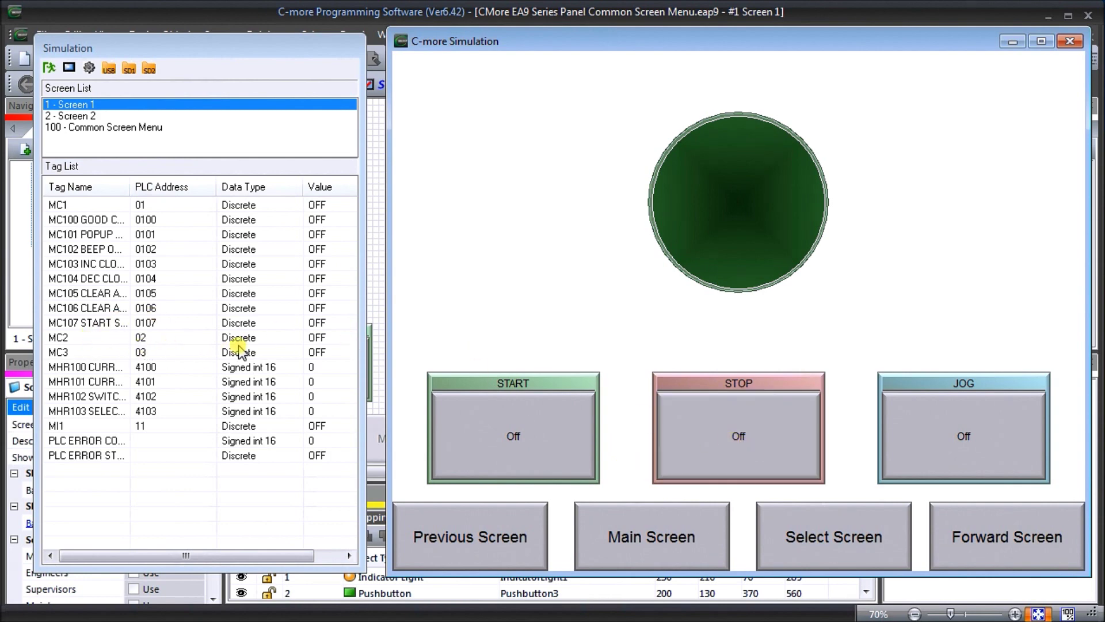
{"action": "left_click", "coordinate": [716, 419]}
{"action": "left_click", "coordinate": [715, 417]}
{"action": "left_click", "coordinate": [716, 419]}
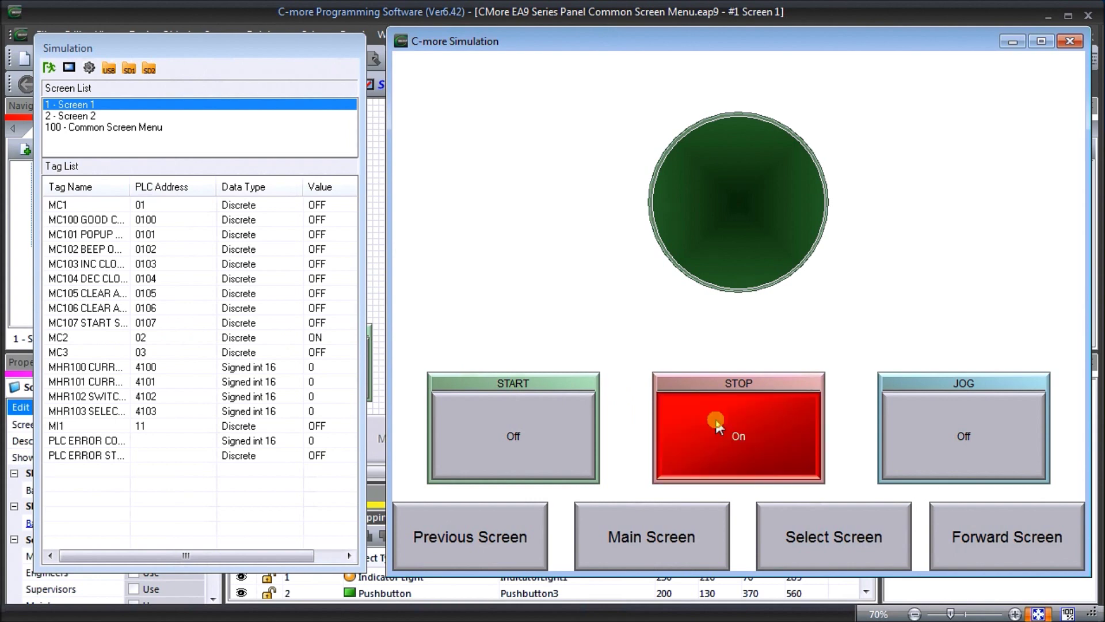
{"action": "left_click", "coordinate": [952, 424]}
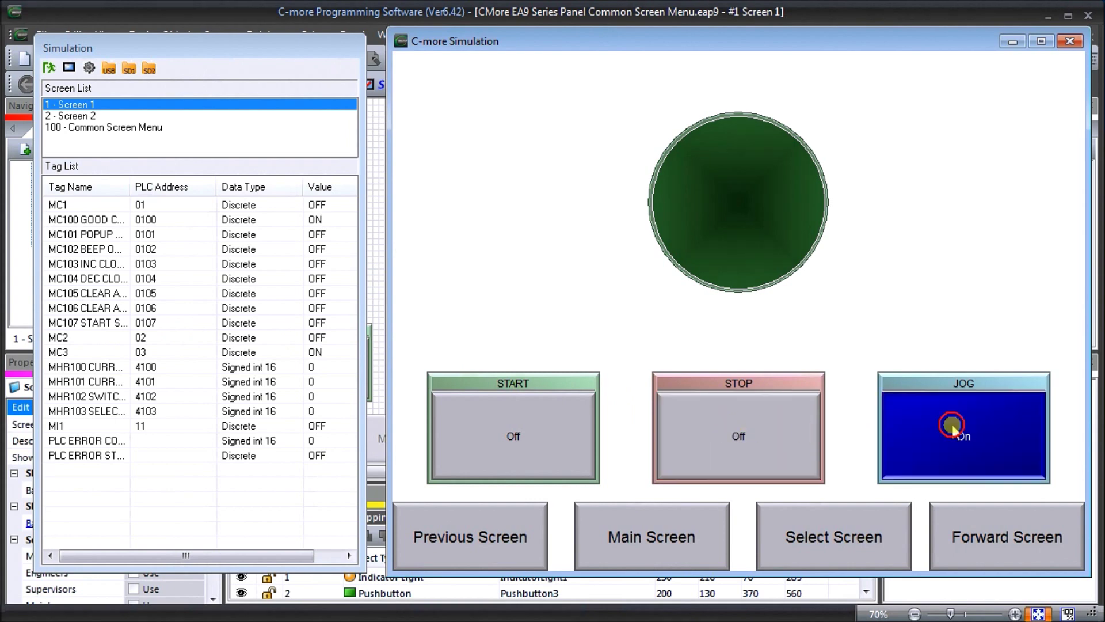
{"action": "left_click", "coordinate": [952, 424]}
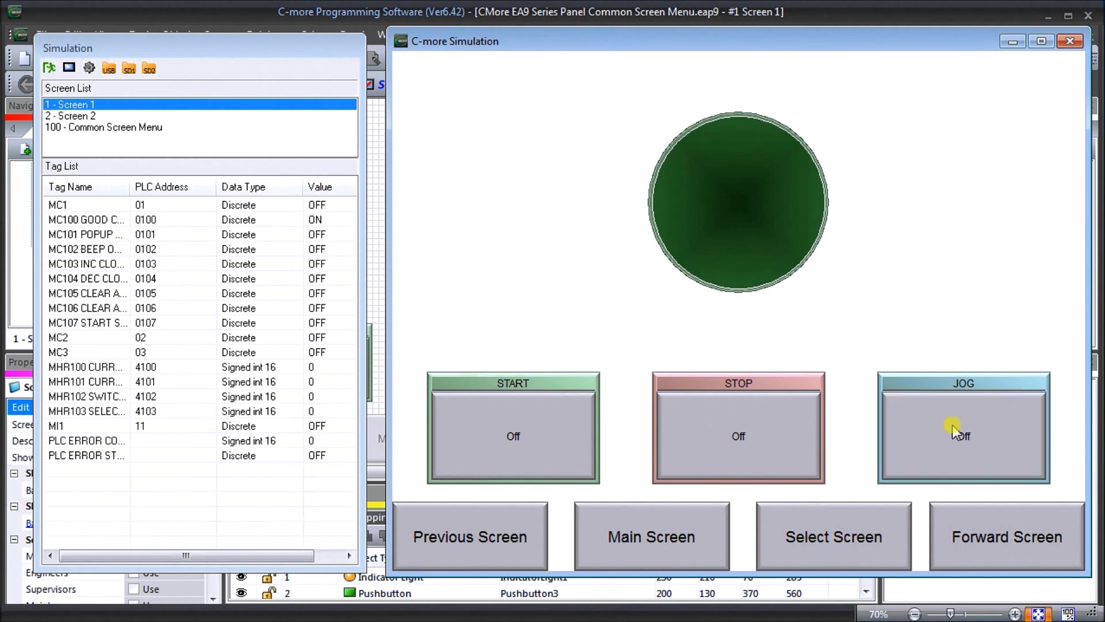
{"action": "left_click", "coordinate": [952, 426]}
{"action": "left_click", "coordinate": [86, 426]}
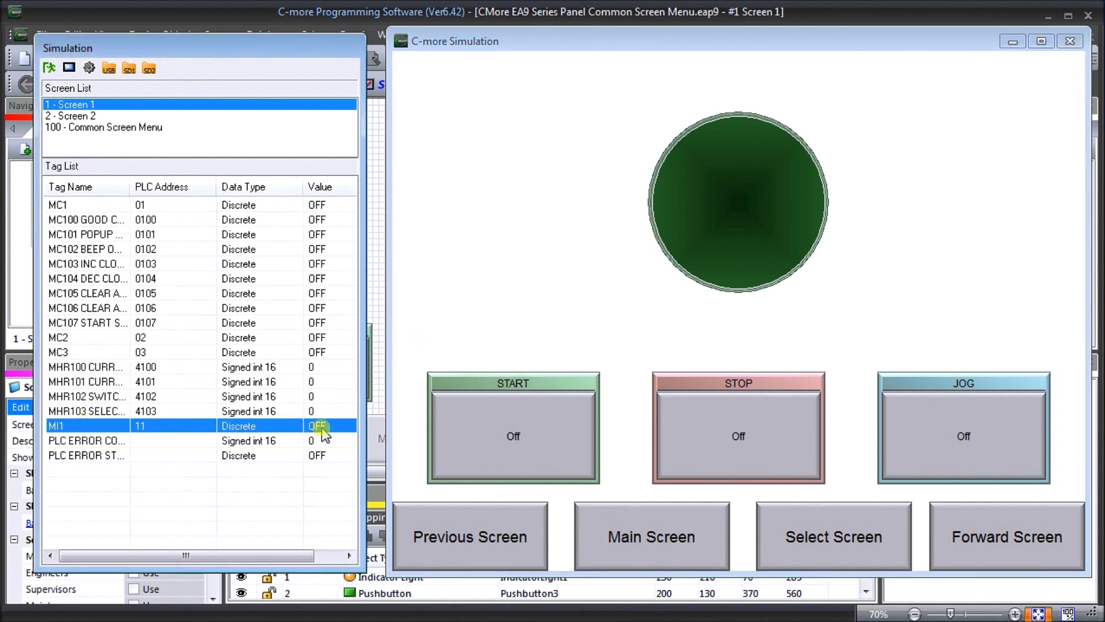
{"action": "left_click", "coordinate": [291, 427]}
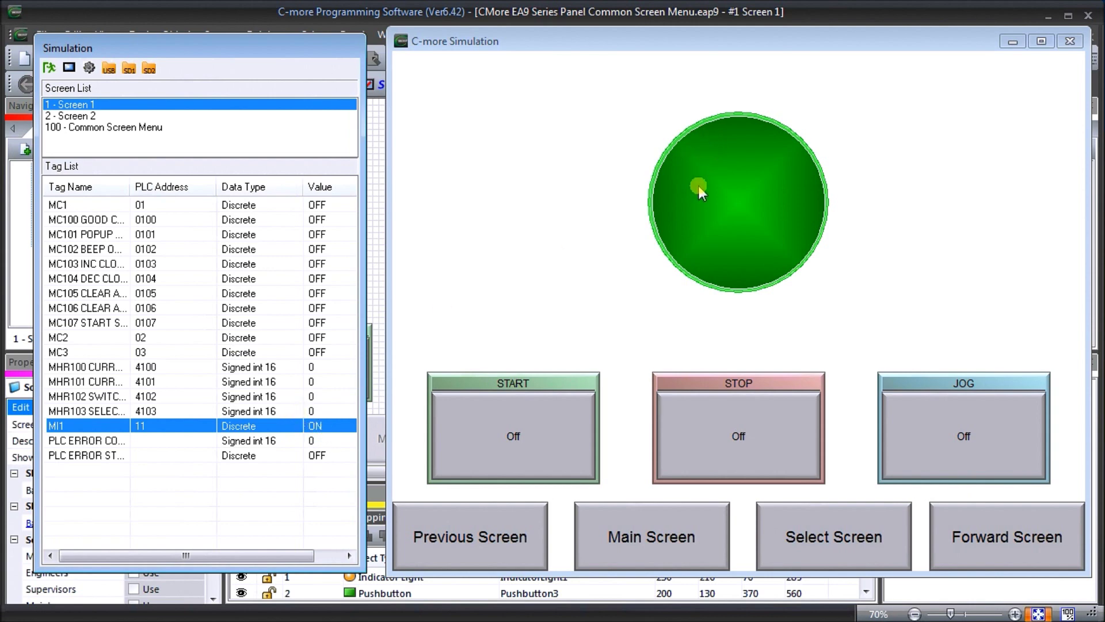
{"action": "left_click", "coordinate": [743, 205]}
{"action": "left_click", "coordinate": [510, 422]}
{"action": "left_click", "coordinate": [1007, 430]}
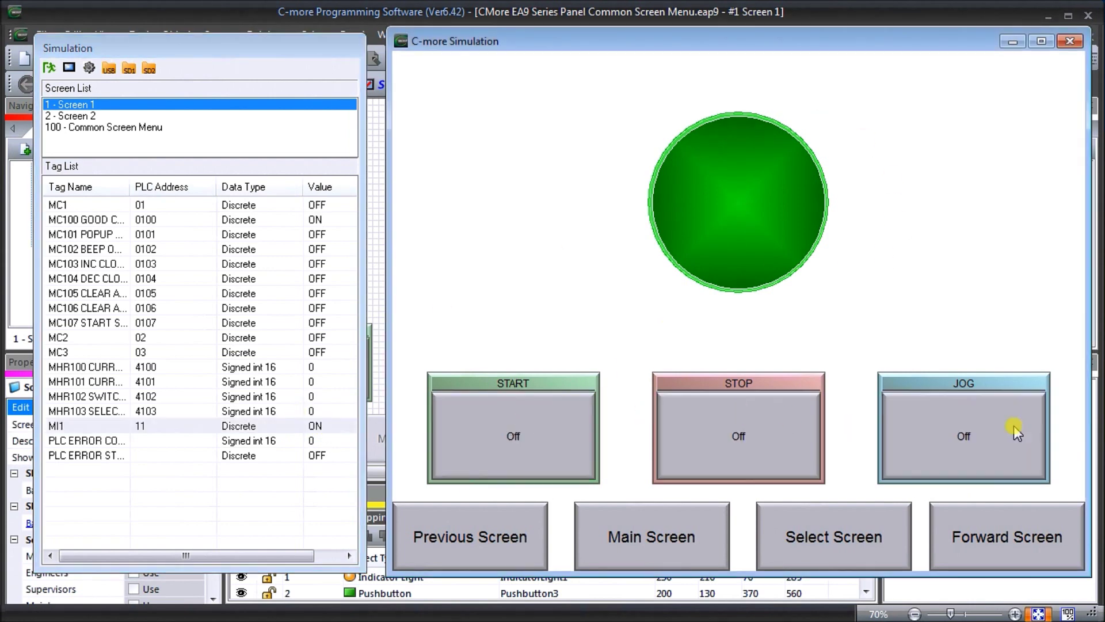
{"action": "left_click", "coordinate": [166, 427]}
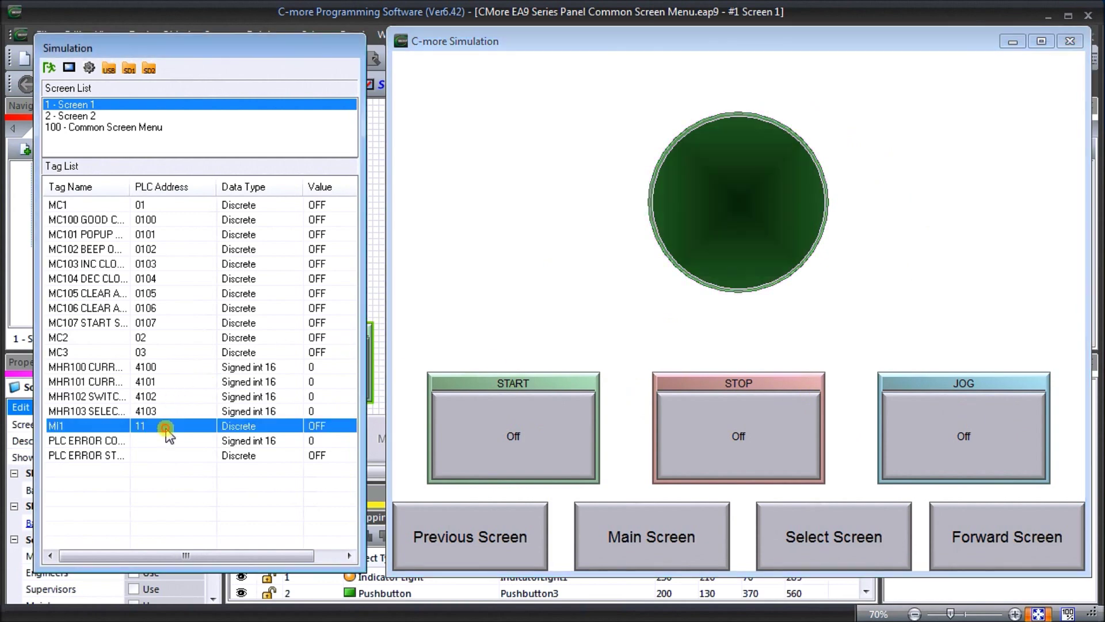
{"action": "left_click", "coordinate": [166, 429]}
Switch the simulated panel to Screen 2 and back to Screen 1 using Forward Screen and Main Screen
{"action": "left_click", "coordinate": [837, 531]}
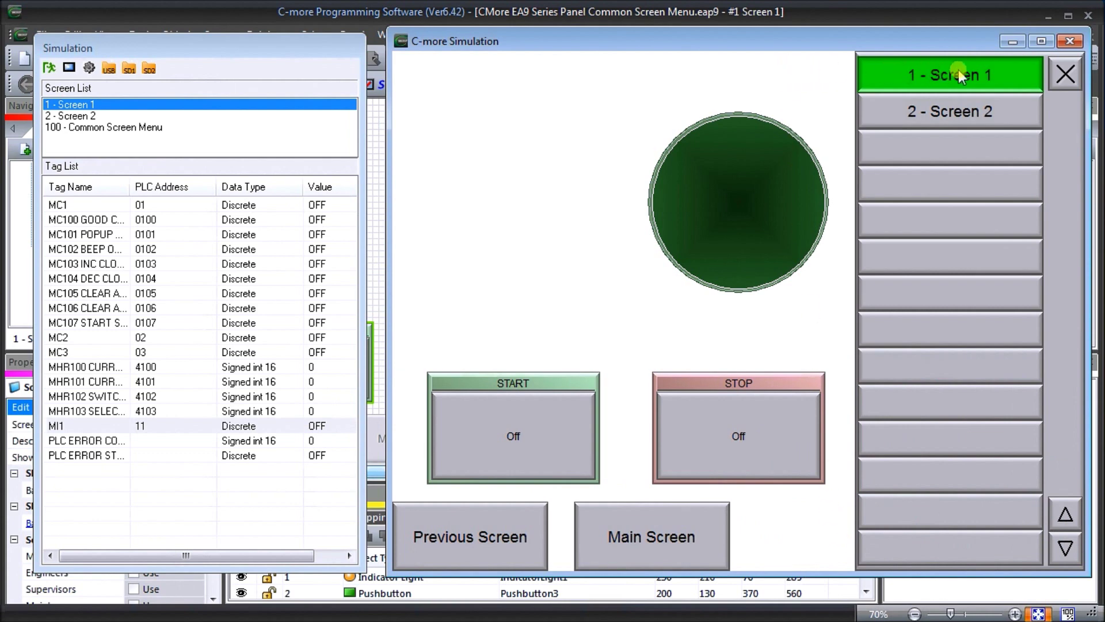
{"action": "left_click", "coordinate": [941, 113]}
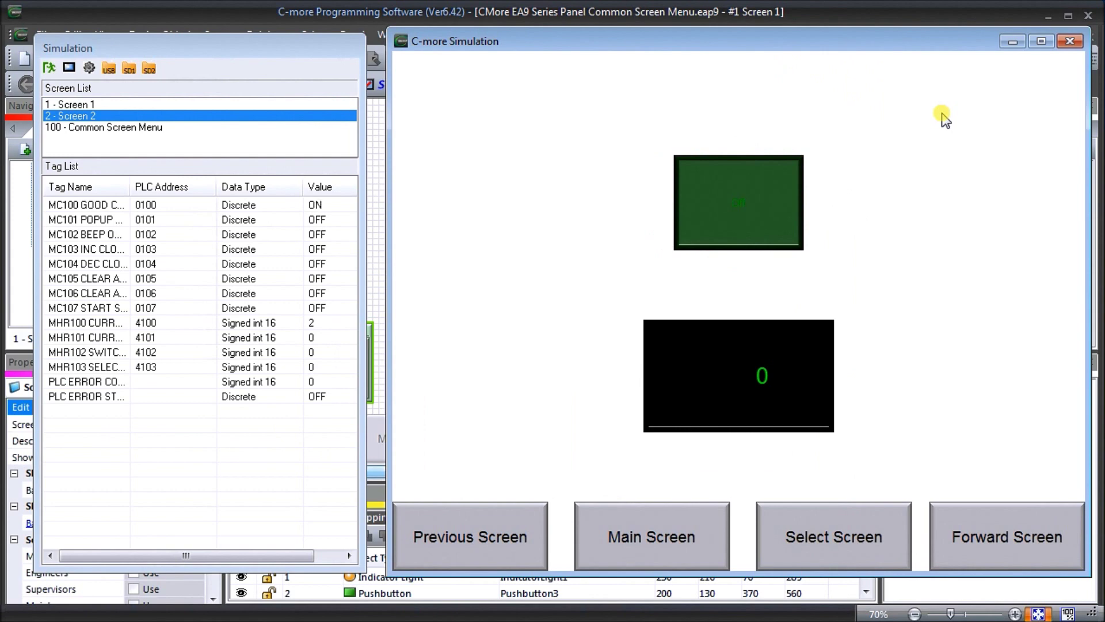
{"action": "left_click", "coordinate": [449, 533]}
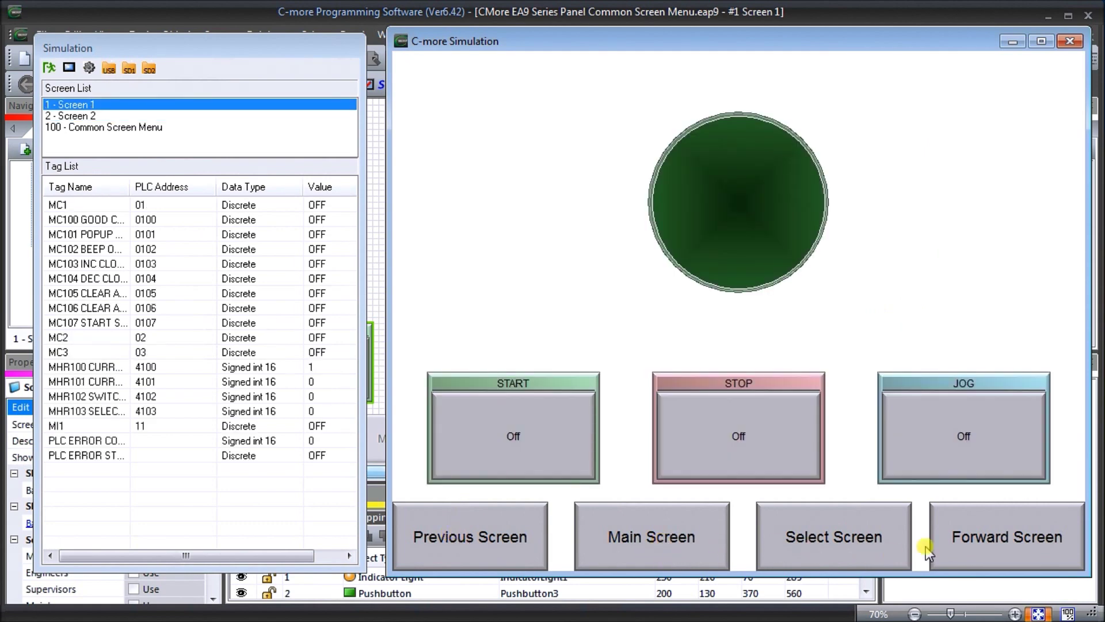
{"action": "left_click", "coordinate": [991, 533]}
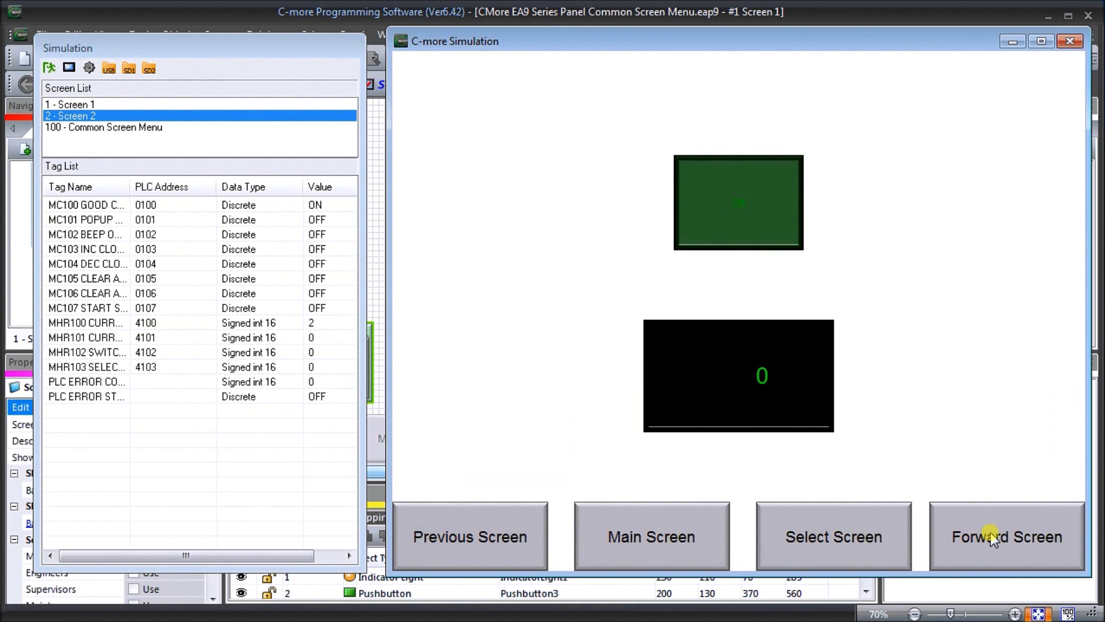
{"action": "left_click", "coordinate": [662, 543]}
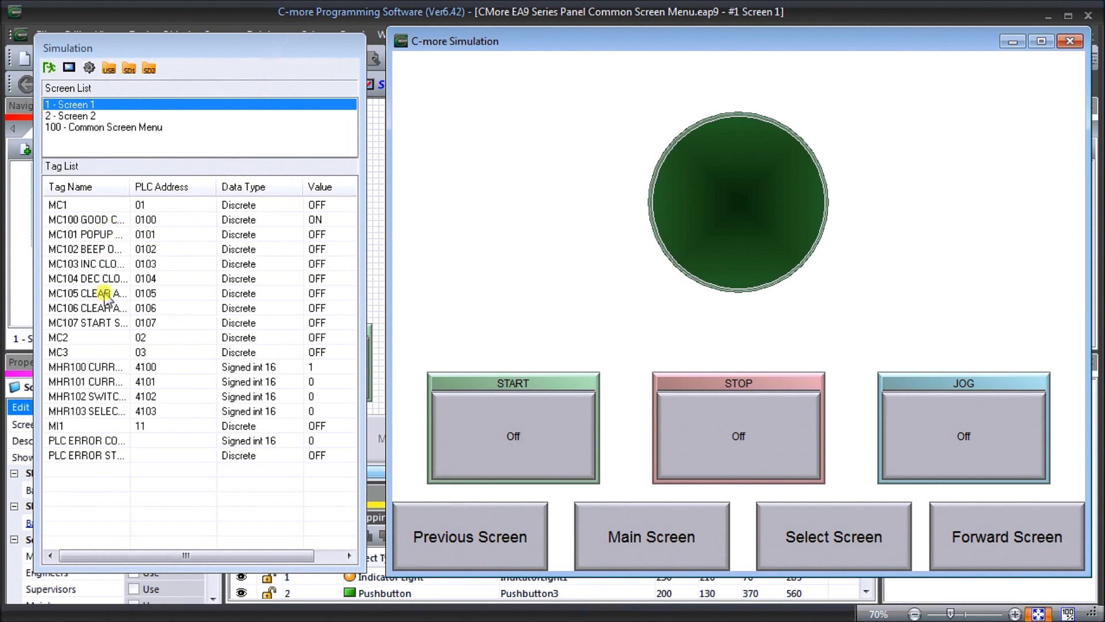
Widen the Simulation window and its Tag Name column so full tag names show
{"action": "left_click_drag", "start_coordinate": [129, 190], "coordinate": [151, 192]}
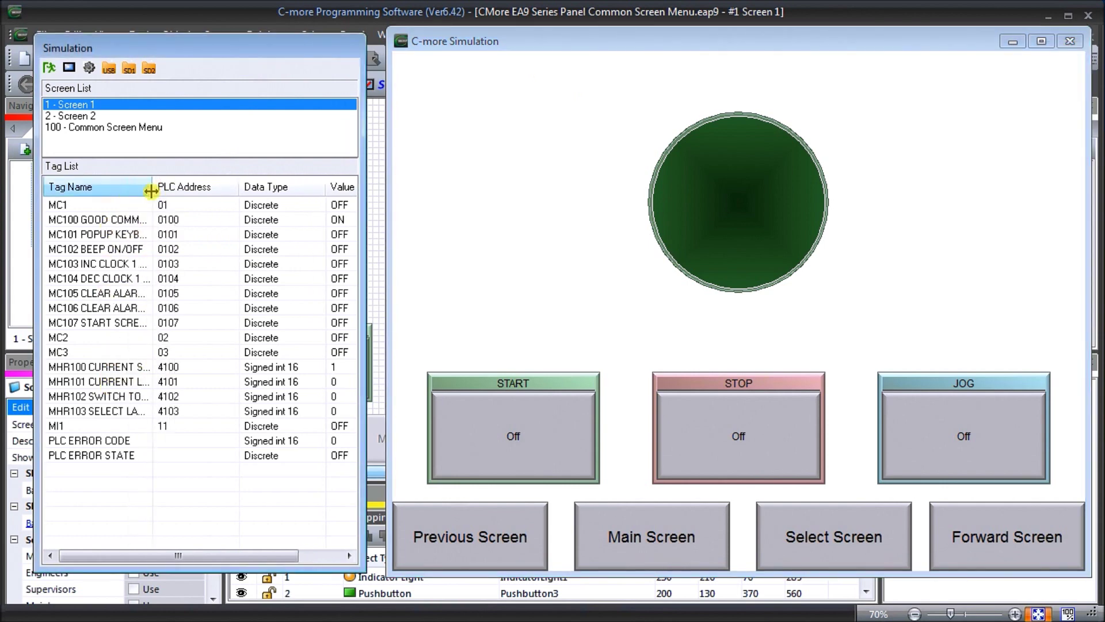
{"action": "left_click", "coordinate": [103, 323]}
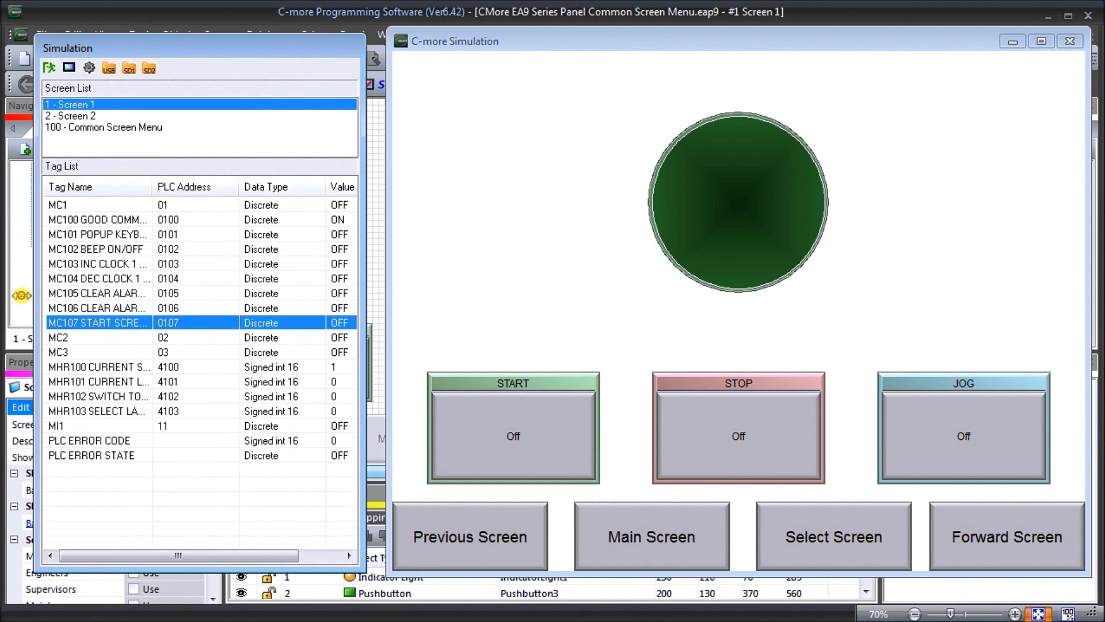
{"action": "left_click_drag", "start_coordinate": [35, 297], "coordinate": [14, 297]}
{"action": "left_click_drag", "start_coordinate": [131, 189], "coordinate": [157, 199]}
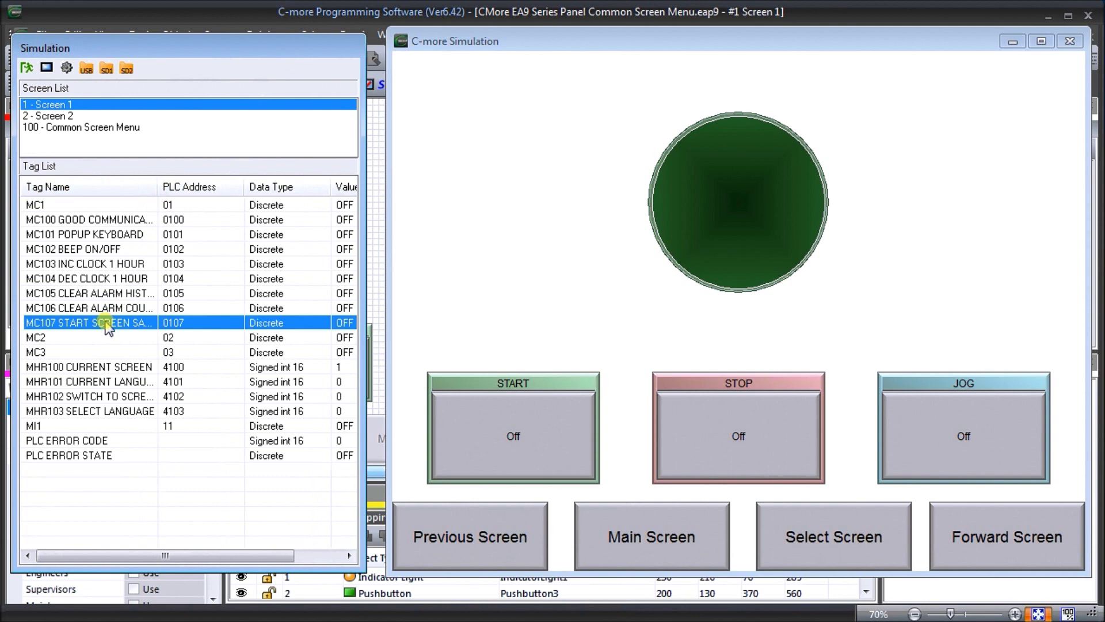
Set MHR102 to 2 to switch the panel to Screen 2
{"action": "left_click", "coordinate": [99, 400]}
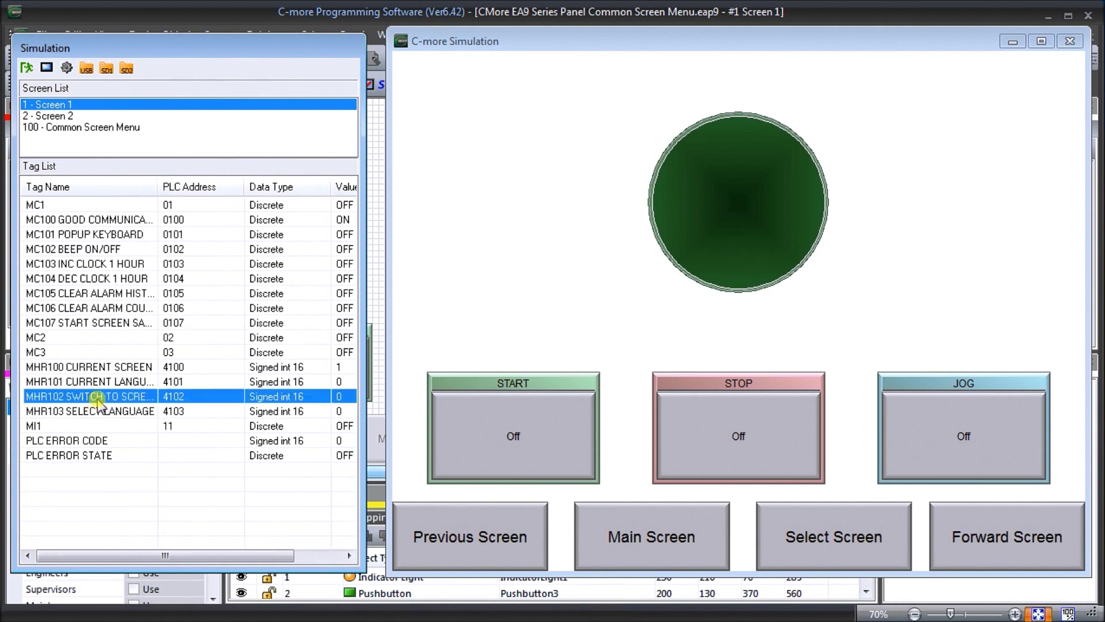
{"action": "left_click", "coordinate": [337, 399]}
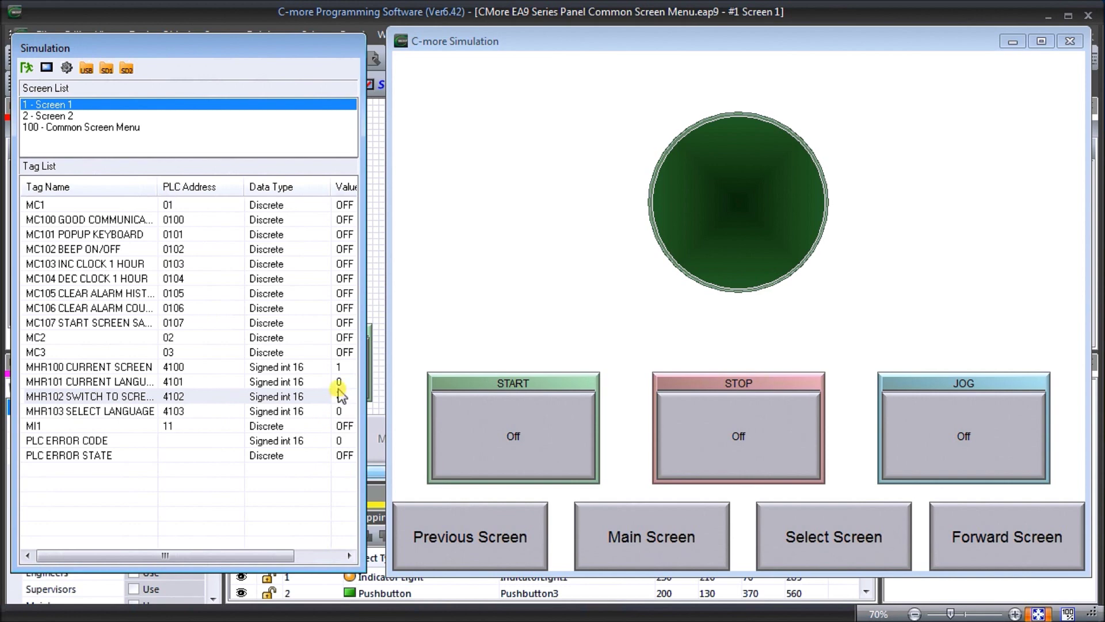
{"action": "type", "text": "2"}
{"action": "key", "text": "Return"}
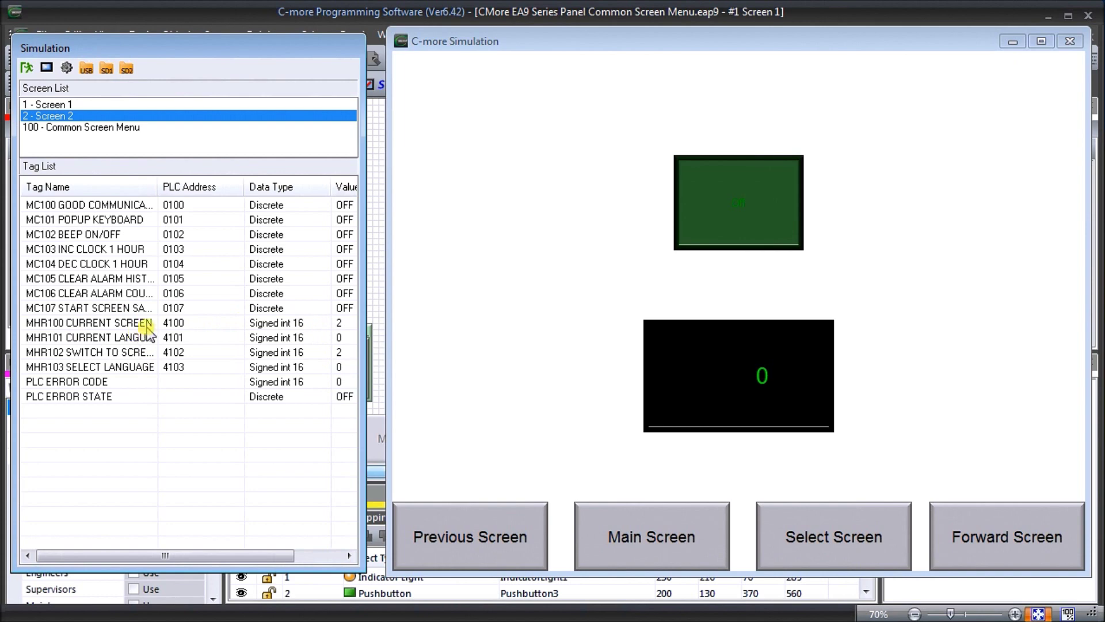
Set the MHR100 CURRENT SCREEN value to 0
{"action": "left_click", "coordinate": [342, 323]}
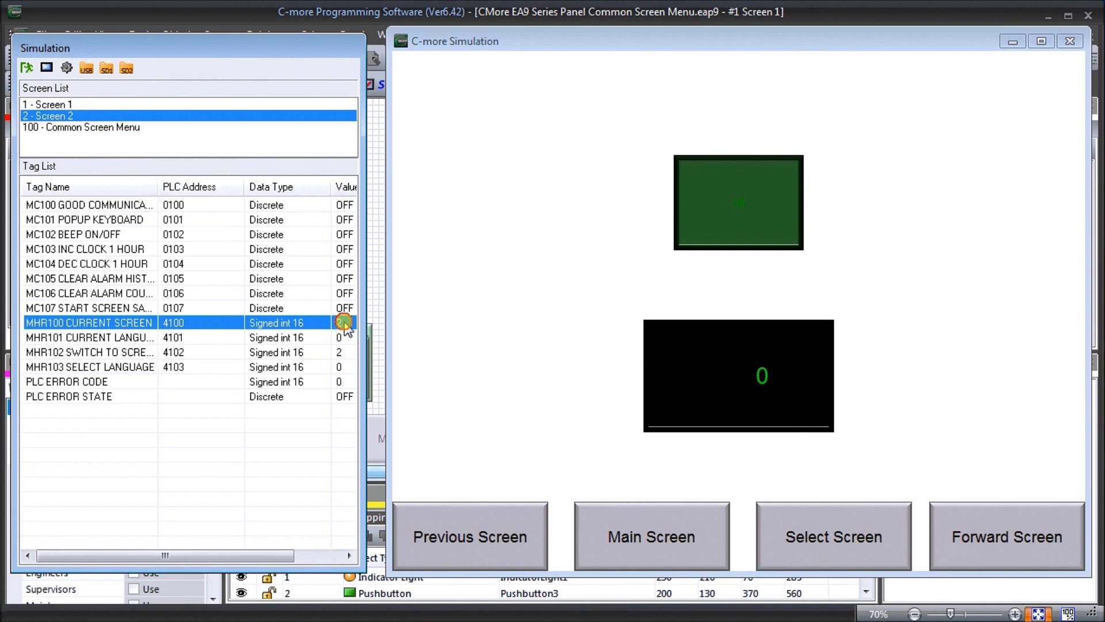
{"action": "left_click", "coordinate": [344, 323]}
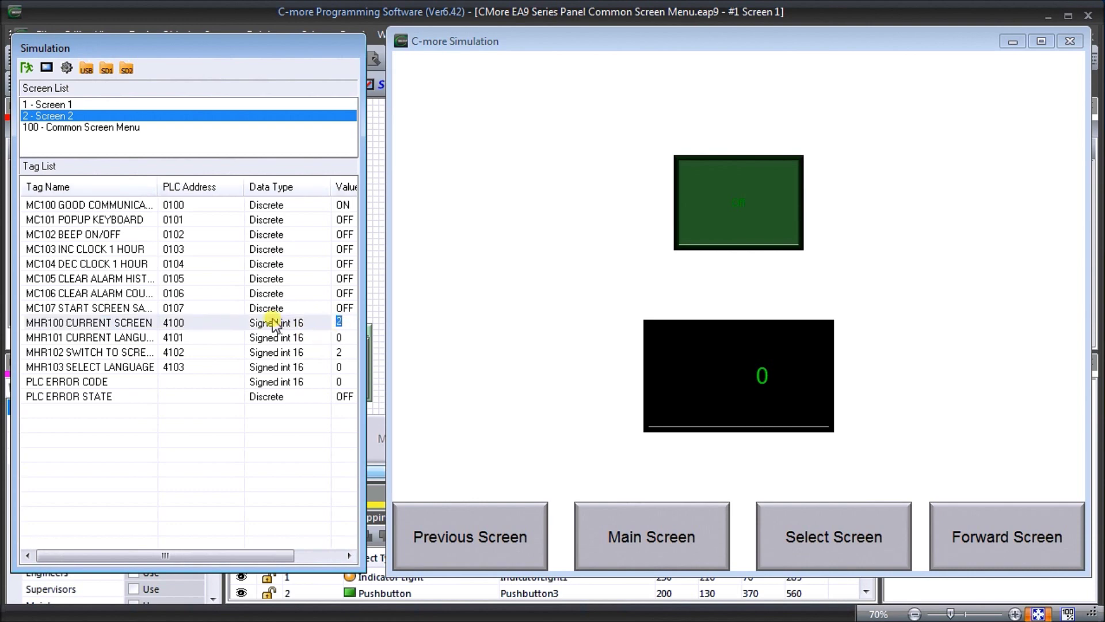
{"action": "type", "text": "0"}
{"action": "left_click", "coordinate": [272, 321]}
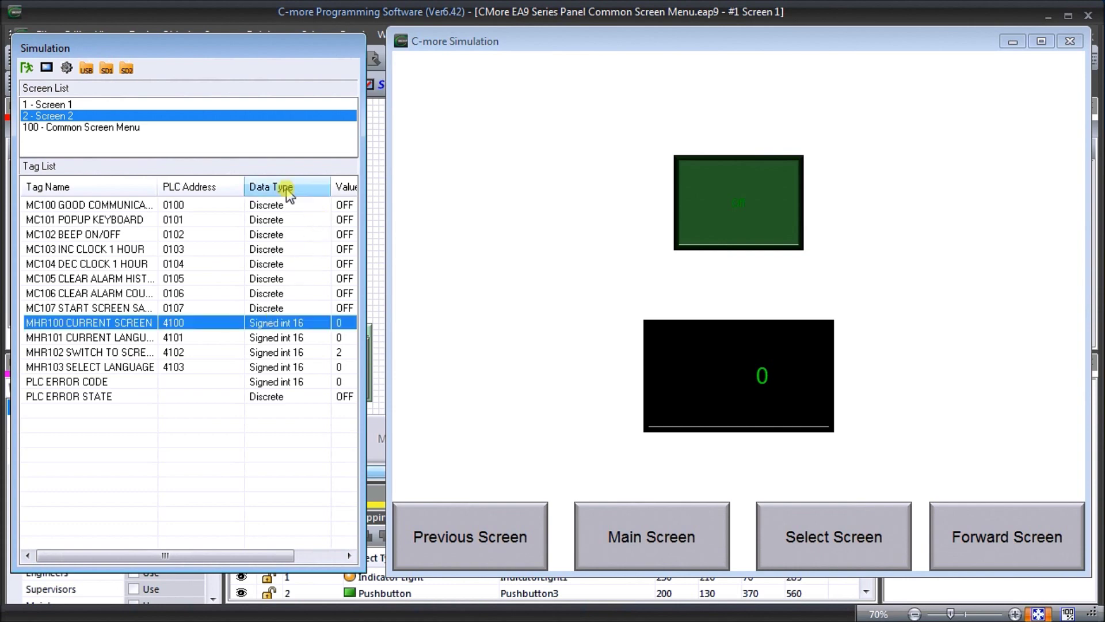
Set MHR102 to 1 to return the panel to Screen 1
{"action": "left_click", "coordinate": [335, 352]}
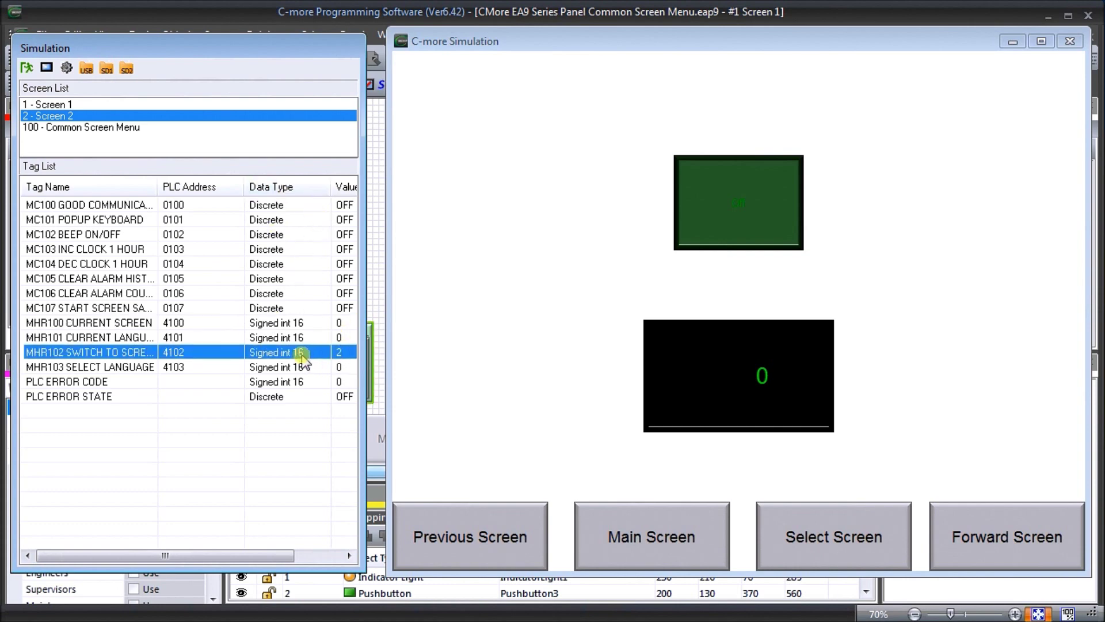
{"action": "left_click", "coordinate": [337, 353]}
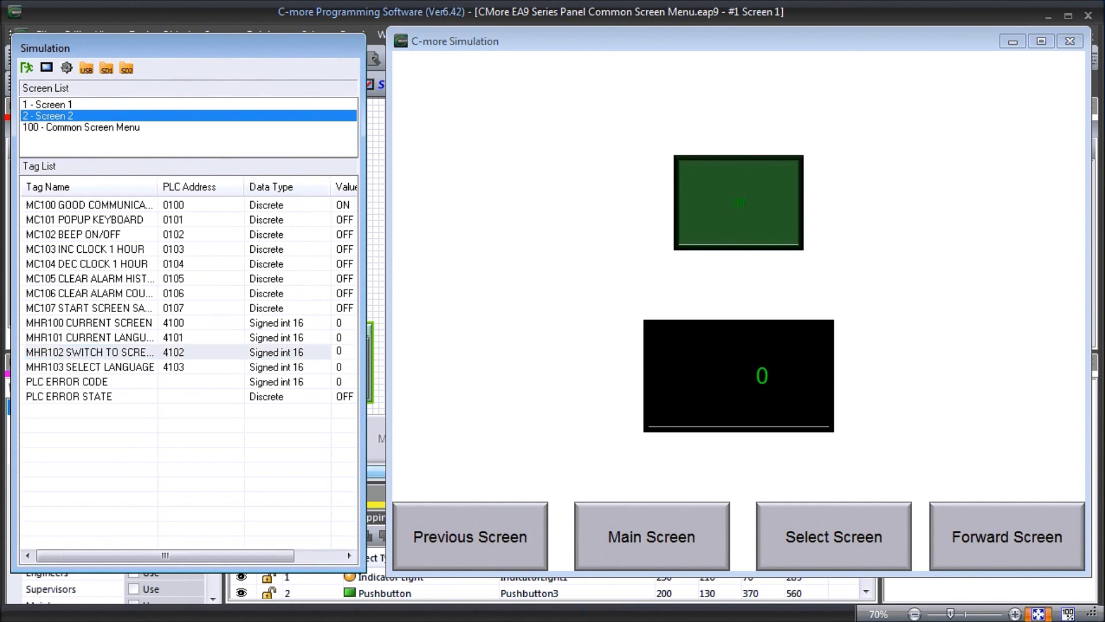
{"action": "type", "text": "1"}
{"action": "left_click", "coordinate": [336, 352]}
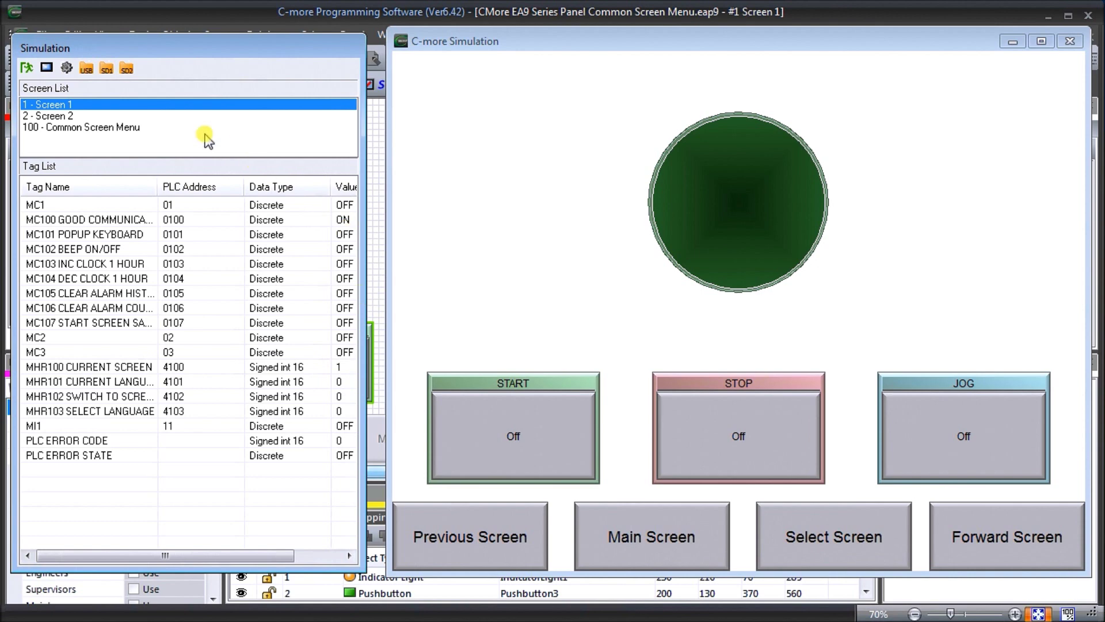
{"action": "left_click", "coordinate": [56, 116]}
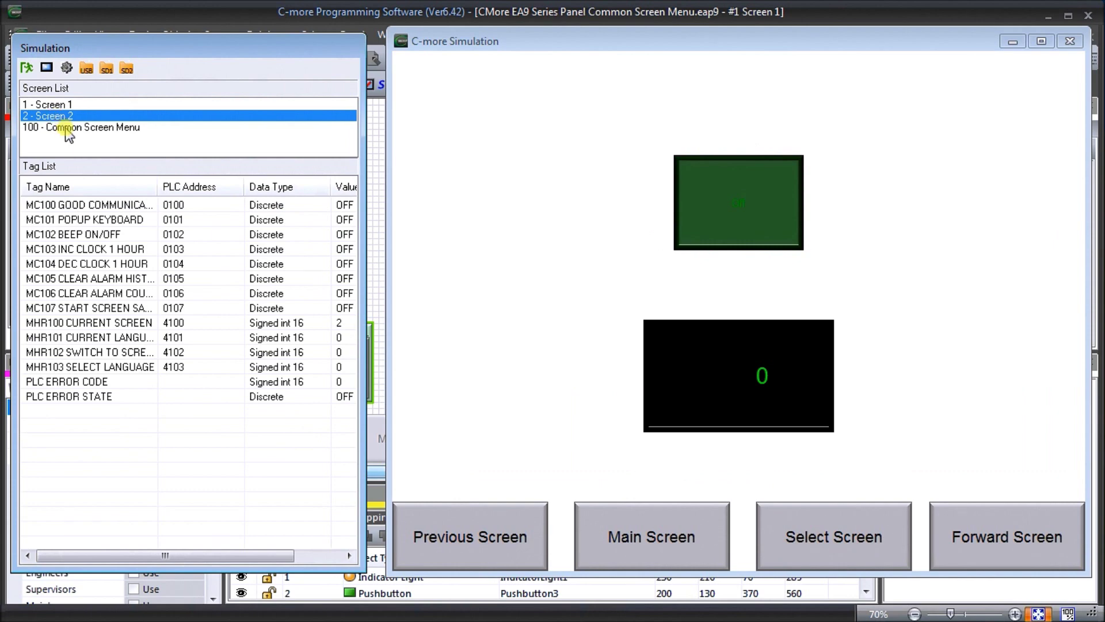
{"action": "left_click", "coordinate": [68, 128]}
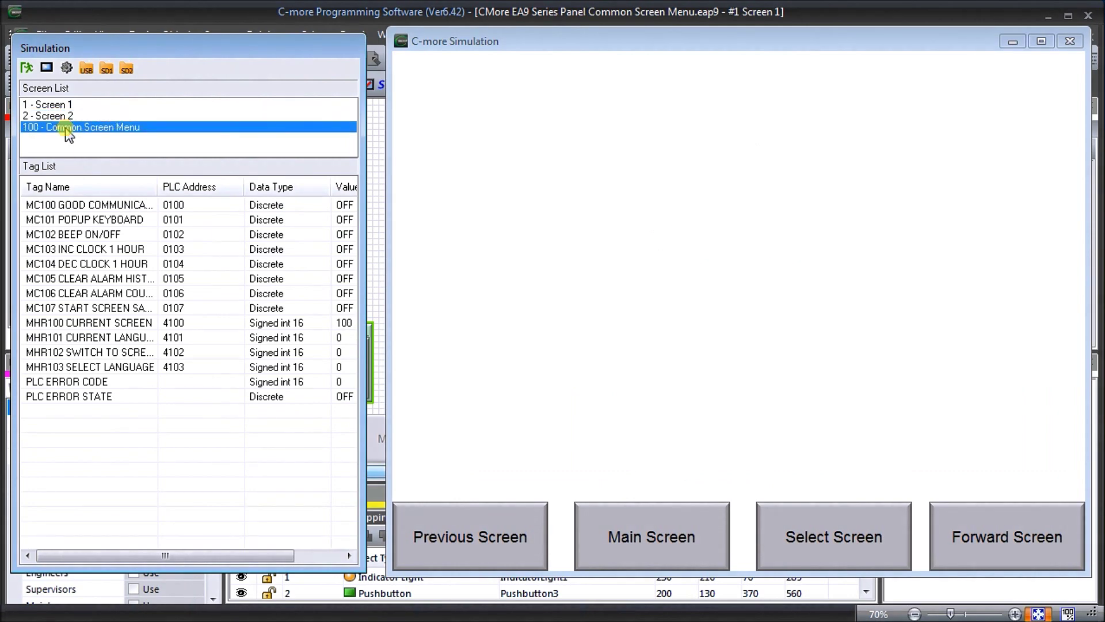
{"action": "left_click", "coordinate": [65, 106]}
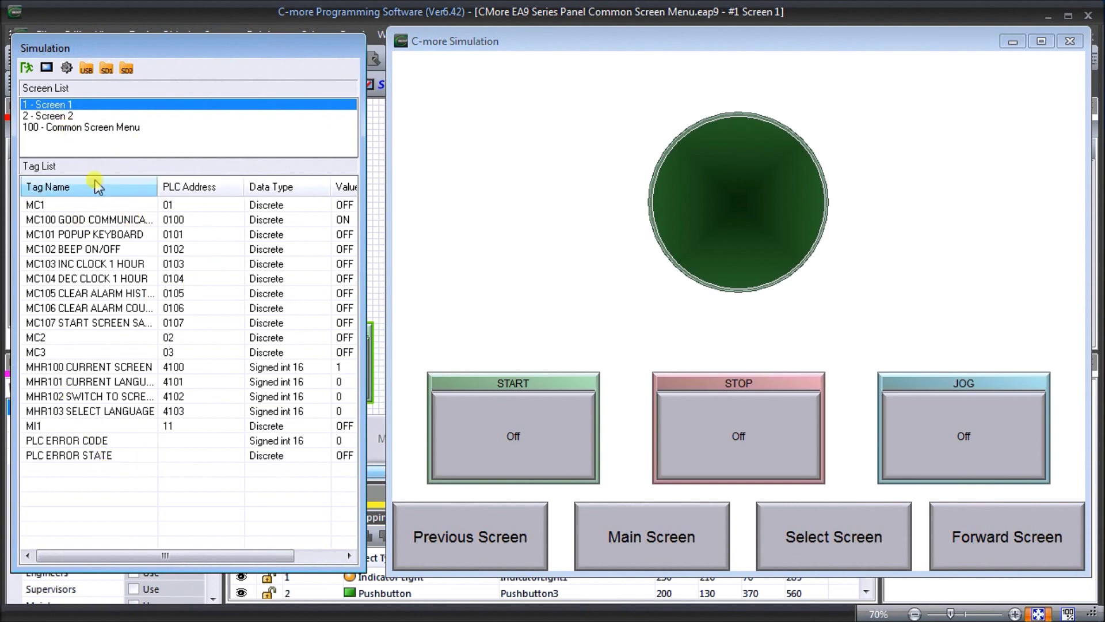
{"action": "left_click", "coordinate": [84, 128]}
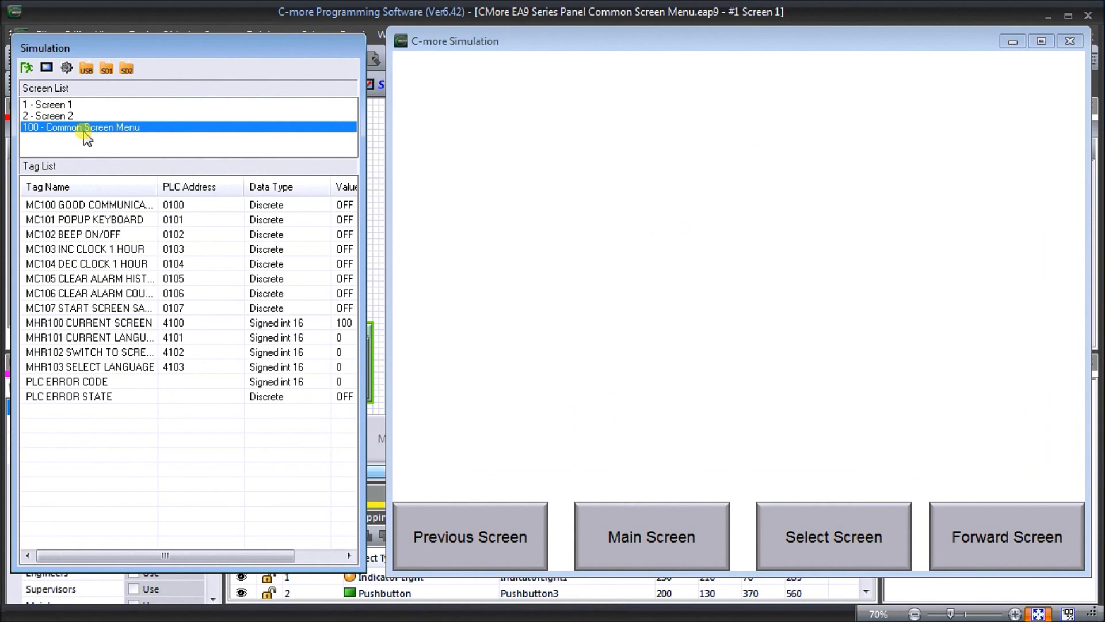
{"action": "left_click", "coordinate": [68, 104]}
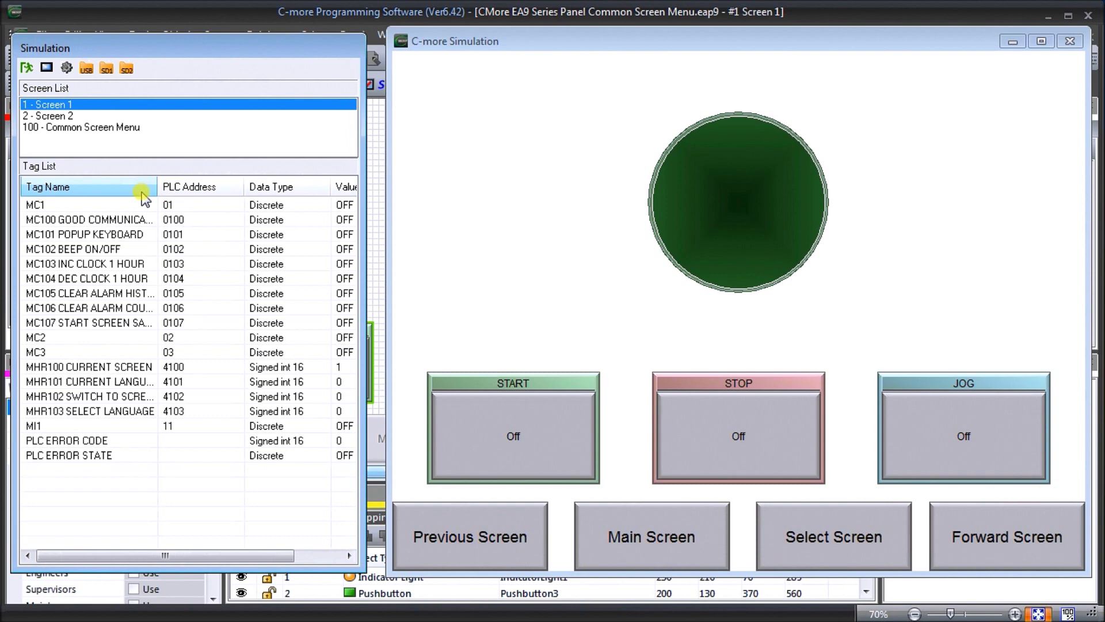
{"action": "left_click", "coordinate": [490, 413]}
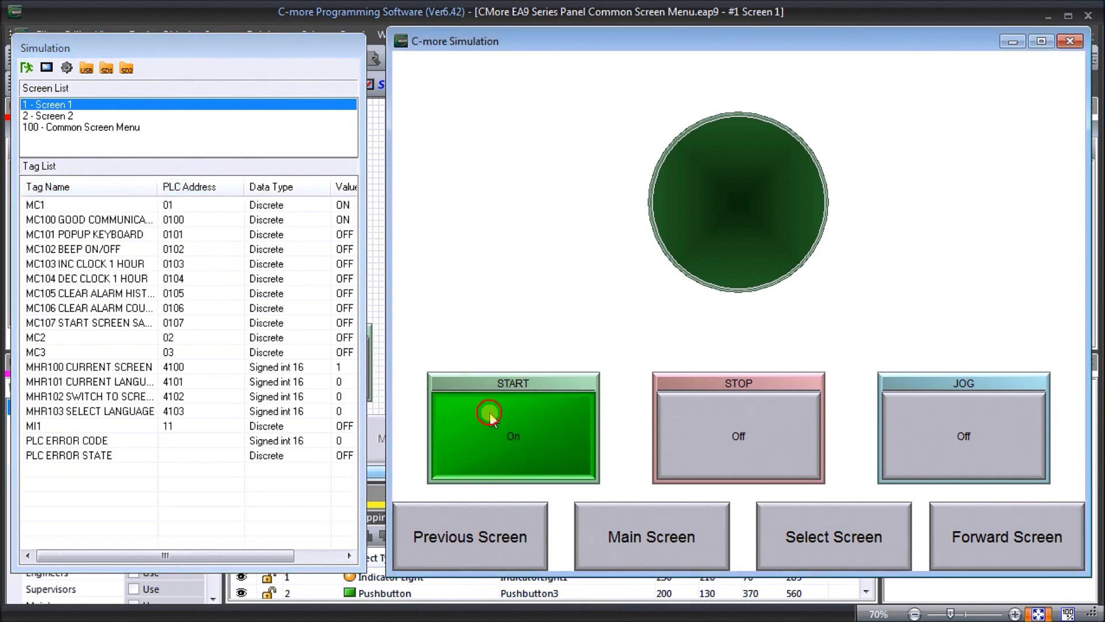
{"action": "left_click", "coordinate": [780, 441]}
{"action": "left_click", "coordinate": [915, 433]}
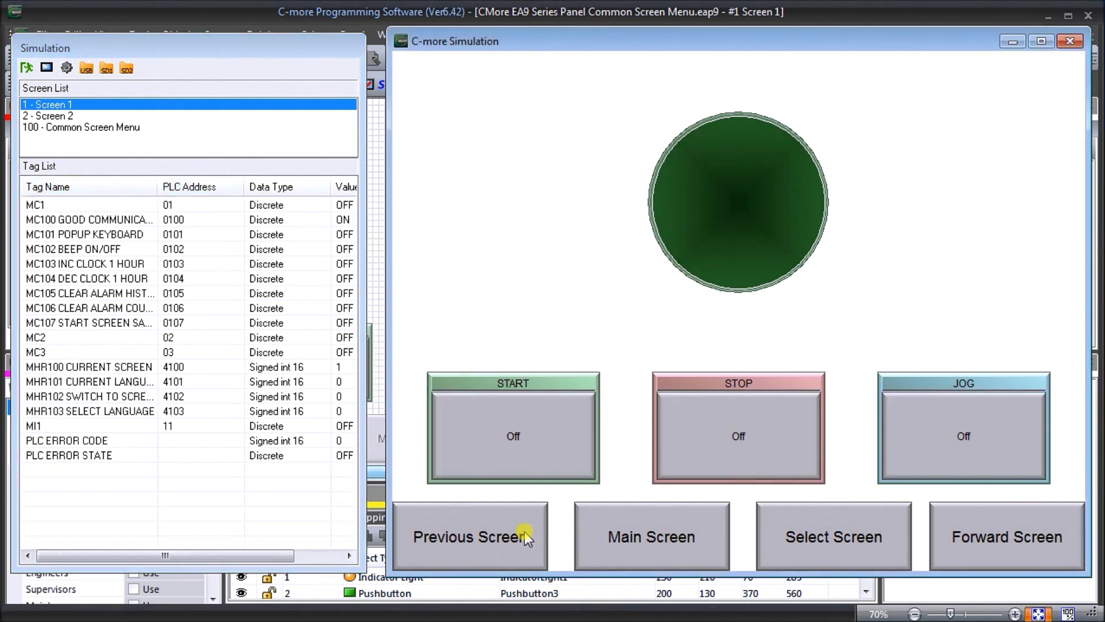